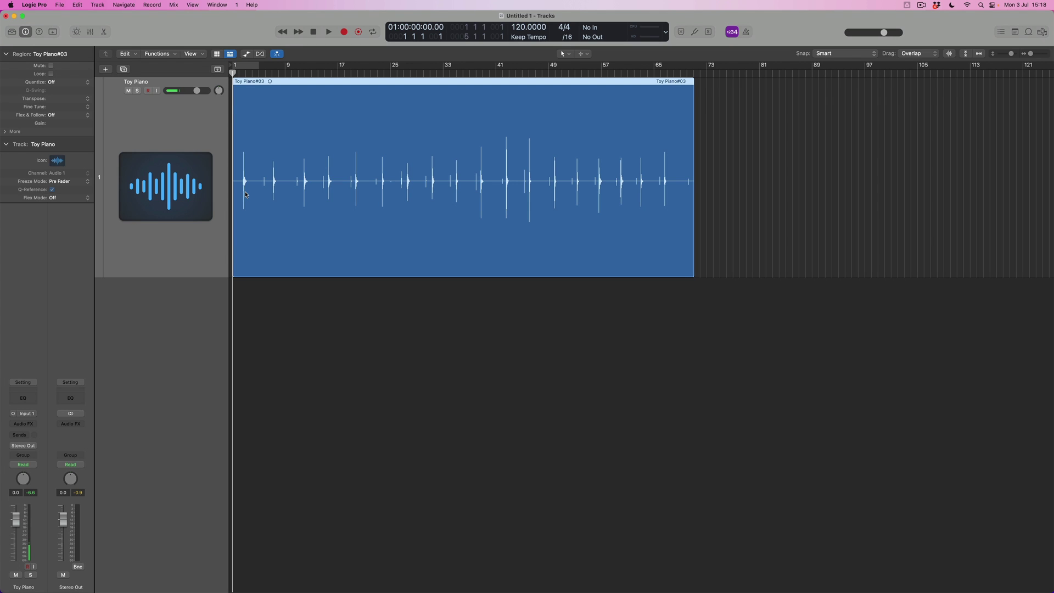
Step: Split the Toy Piano region slightly before the first note with the Scissors tool
{"action": "scroll", "coordinate": [245, 194], "scroll_direction": "up", "scroll_amount": 10}
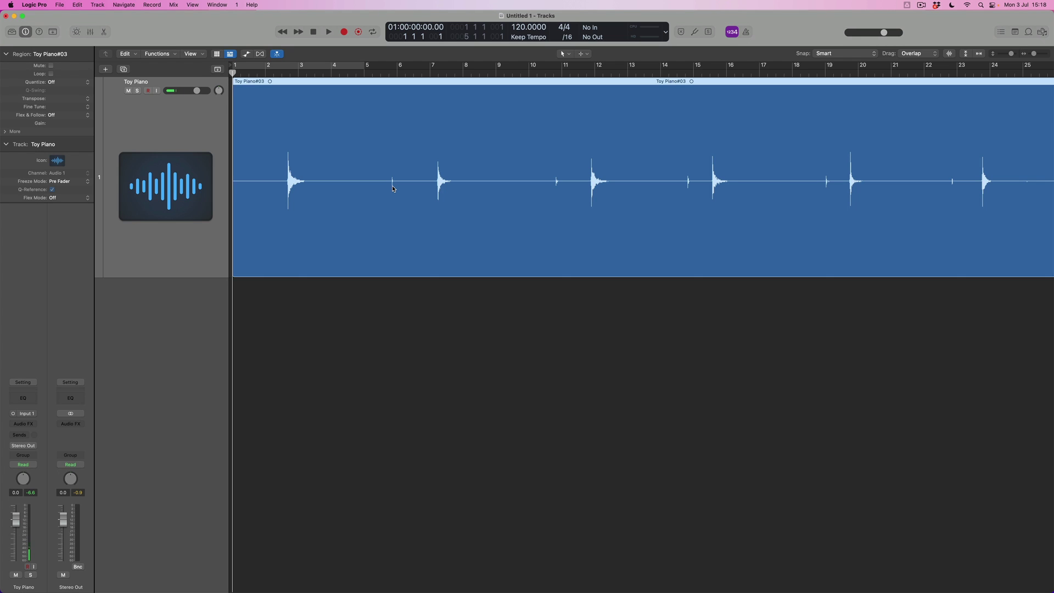
{"action": "key", "text": "super+Right"}
{"action": "key", "text": "super+Right"}
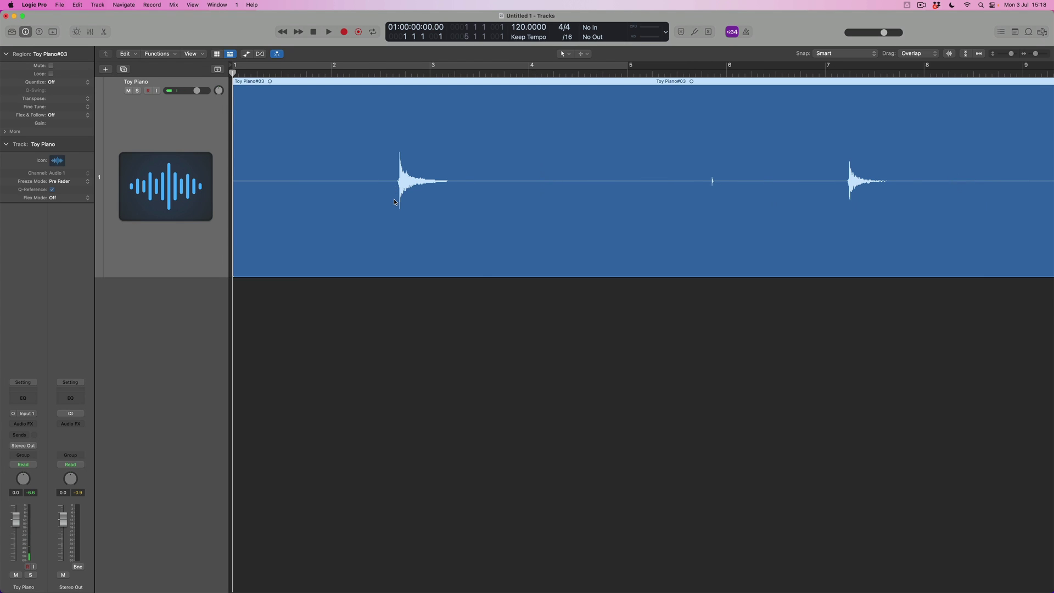
{"action": "key", "text": "t"}
{"action": "left_click", "coordinate": [409, 237]}
{"action": "key", "text": "super+Right"}
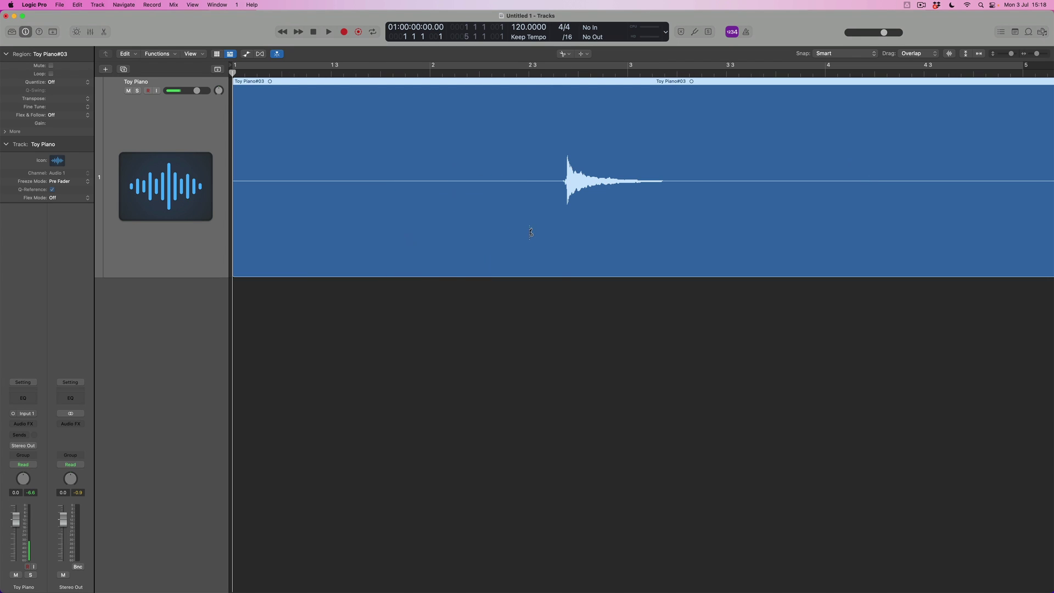
{"action": "key", "text": "super+Right"}
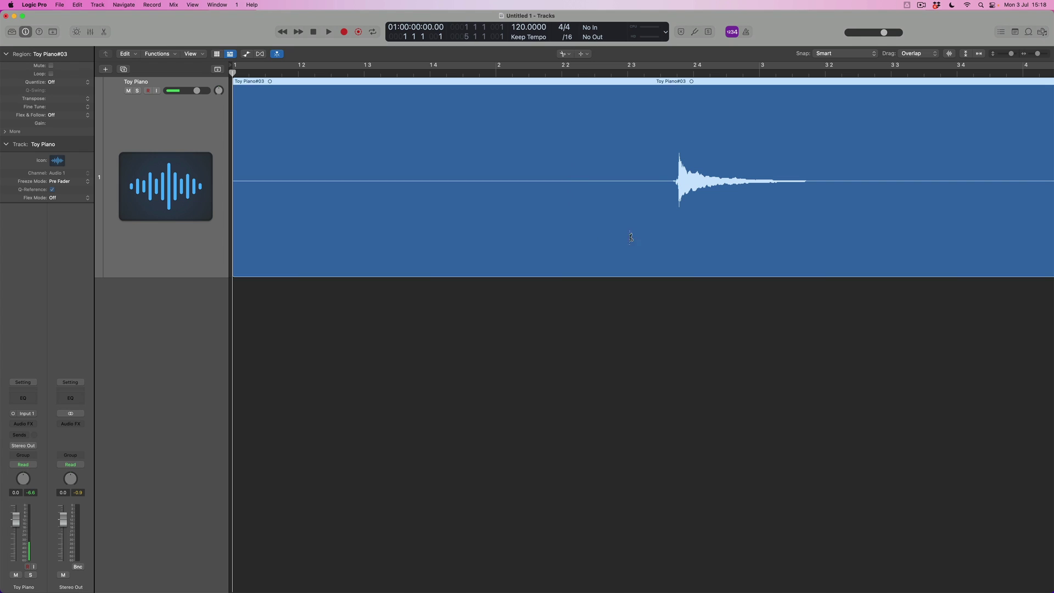
{"action": "left_click_drag", "start_coordinate": [676, 214], "coordinate": [673, 212]}
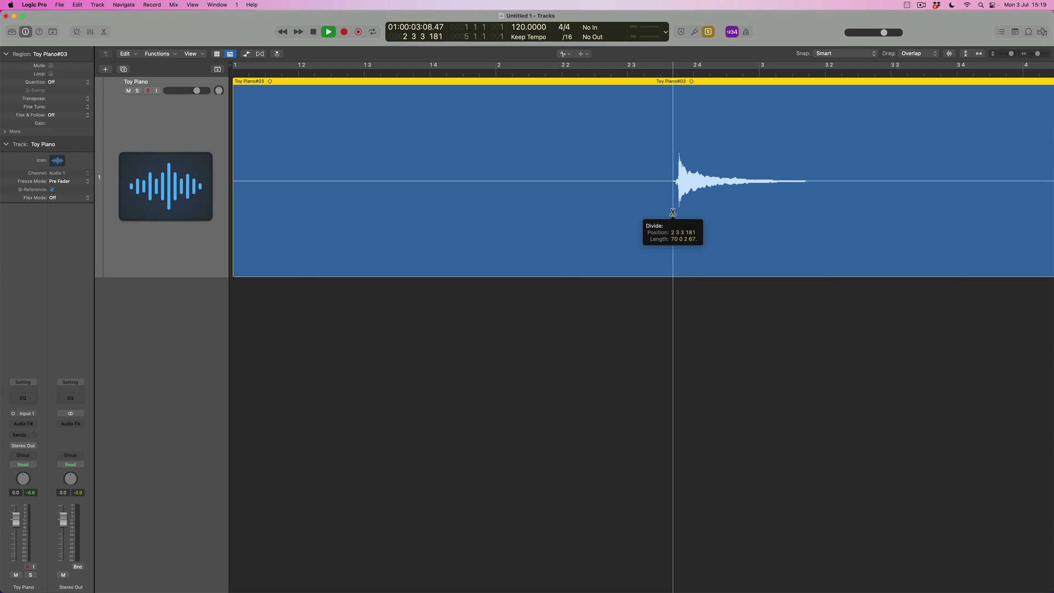
{"action": "left_click_drag", "start_coordinate": [672, 213], "coordinate": [656, 214]}
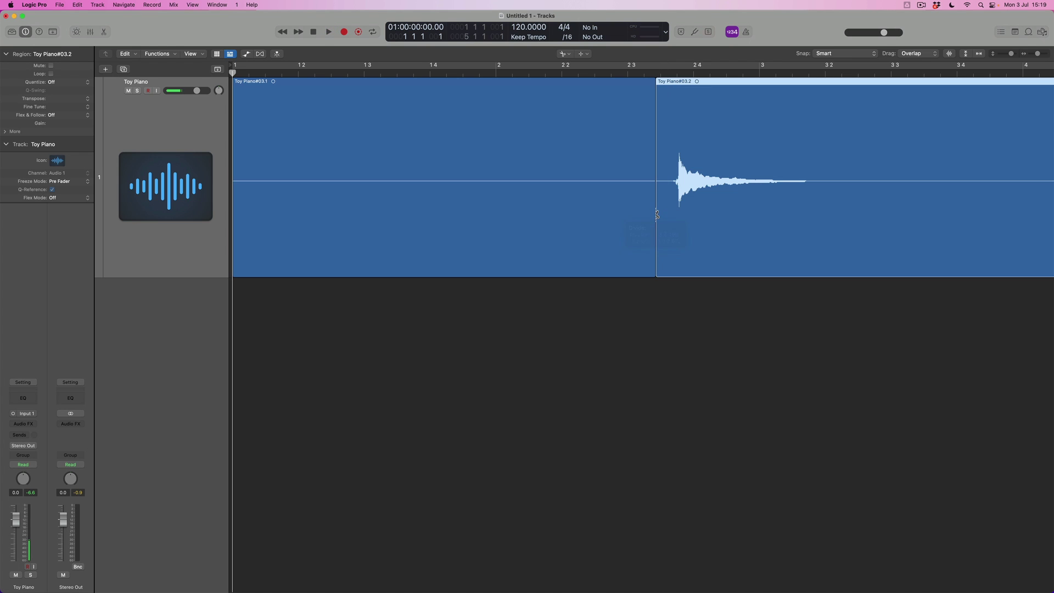
Step: Split the audio right at the first note's attack and again just before the small noise ahead of bar 6
{"action": "scroll", "coordinate": [656, 214], "scroll_direction": "up", "scroll_amount": 5}
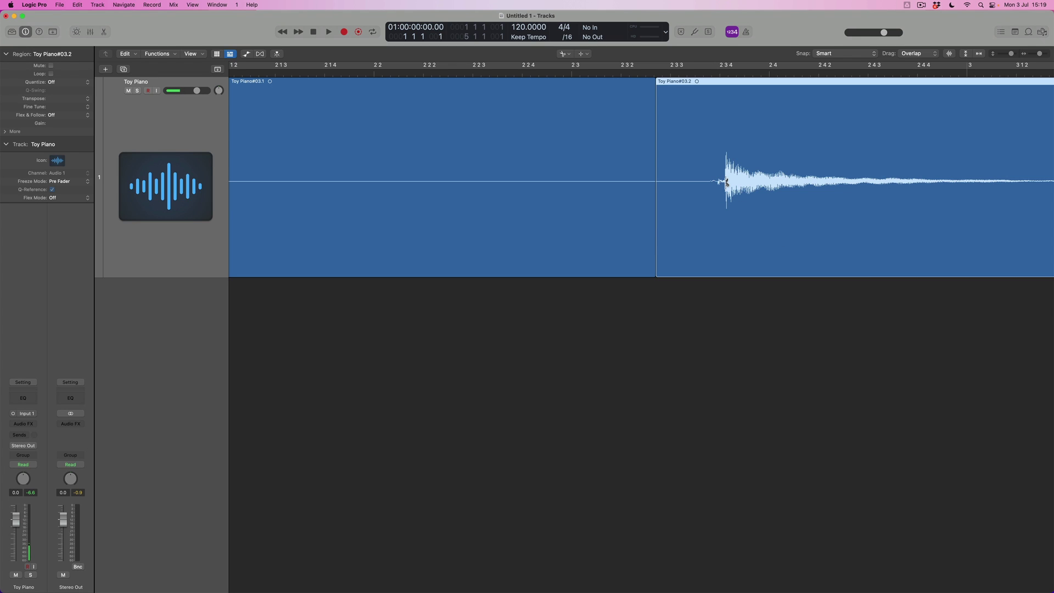
{"action": "left_click_drag", "start_coordinate": [718, 210], "coordinate": [716, 212]}
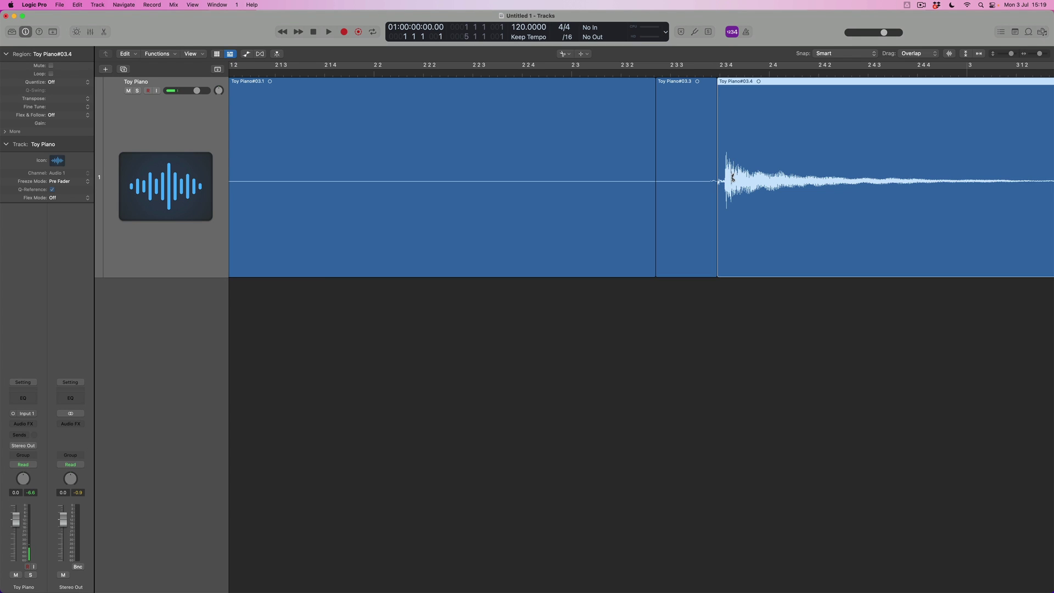
{"action": "scroll", "coordinate": [732, 177], "scroll_direction": "down", "scroll_amount": 5}
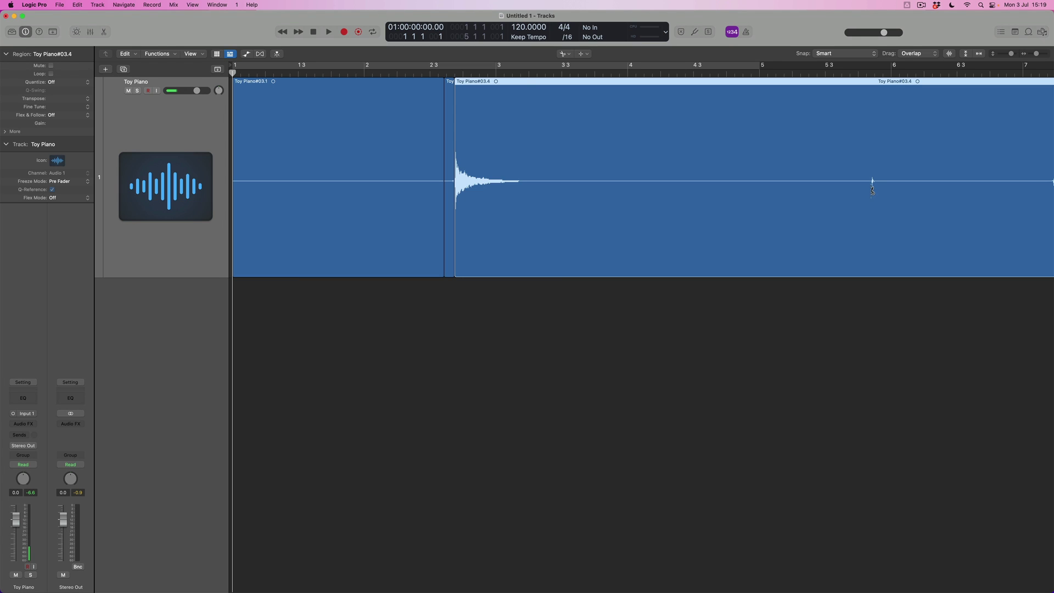
{"action": "left_click", "coordinate": [856, 199]}
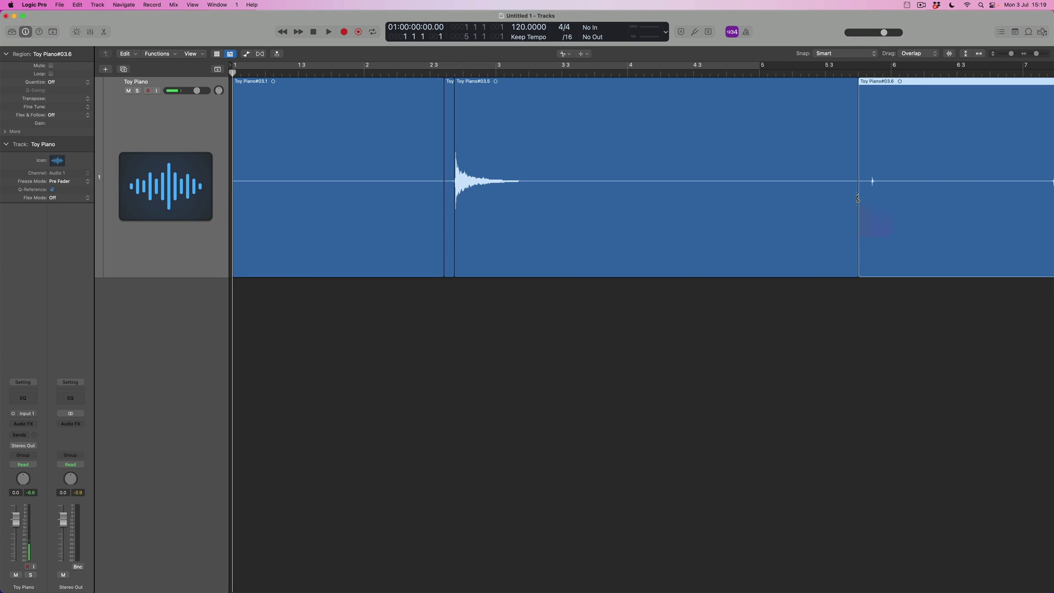
Step: Delete the two leftover regions in front of the first note
{"action": "key", "text": "t"}
{"action": "left_click", "coordinate": [612, 226]}
{"action": "left_click", "coordinate": [432, 281]}
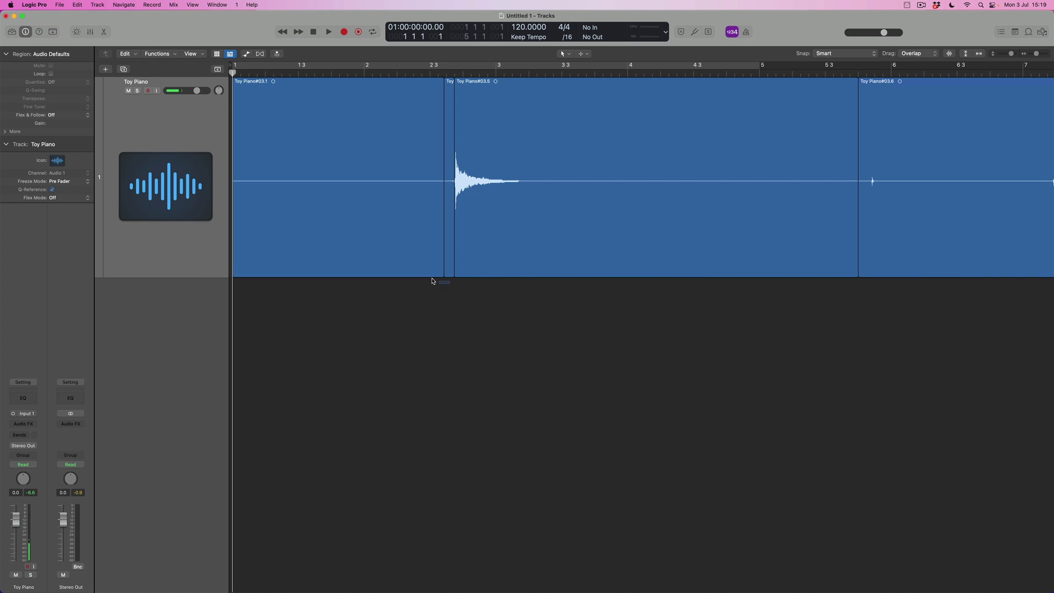
{"action": "left_click_drag", "start_coordinate": [432, 281], "coordinate": [372, 253]}
{"action": "key", "text": "Delete"}
Step: Rename the first note's region to C4 with the Text tool
{"action": "left_click", "coordinate": [512, 218]}
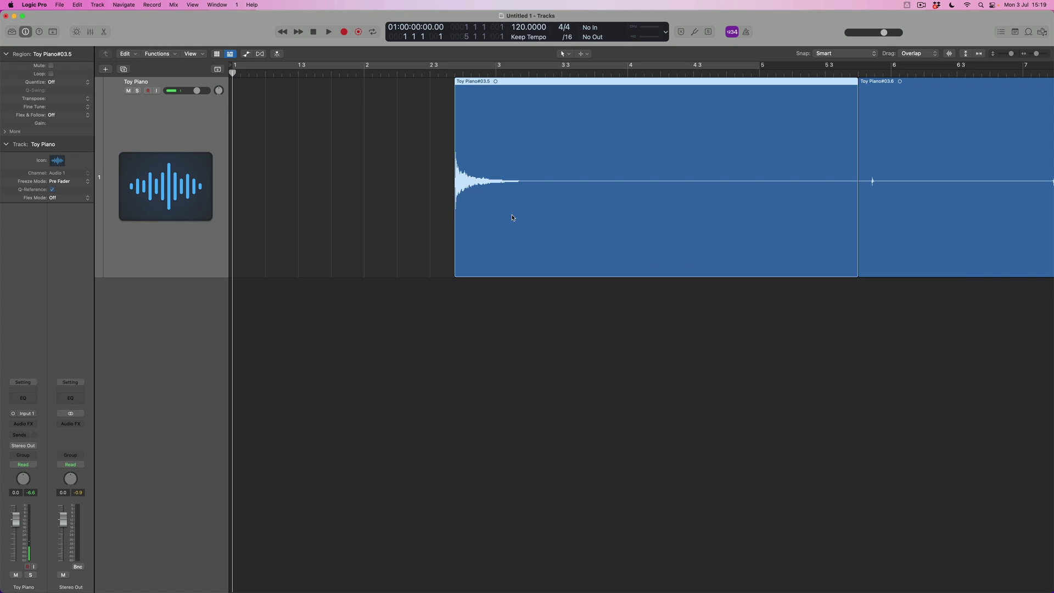
{"action": "key", "text": "t"}
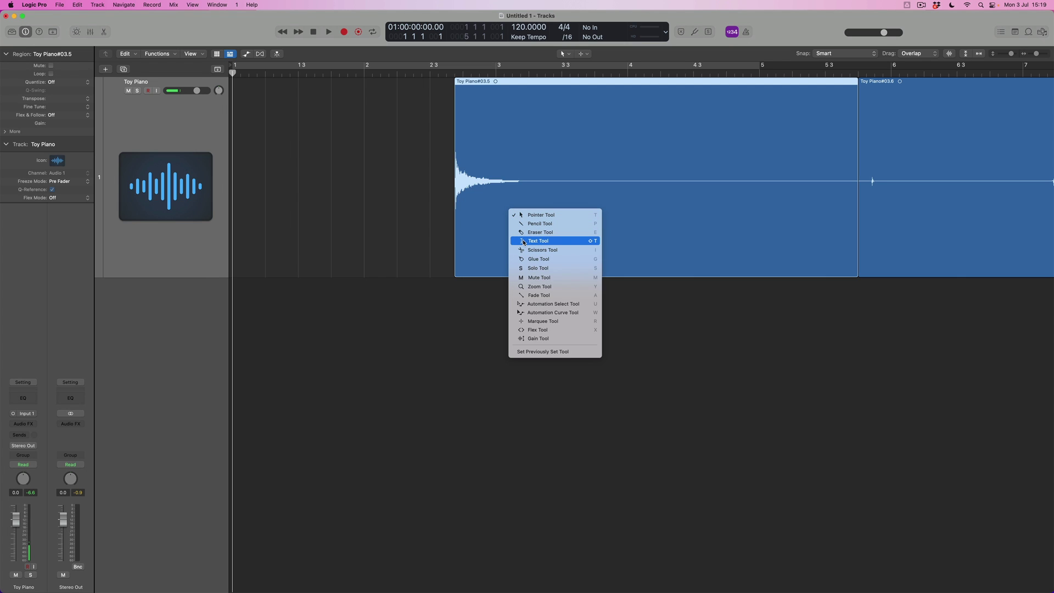
{"action": "left_click", "coordinate": [523, 242]}
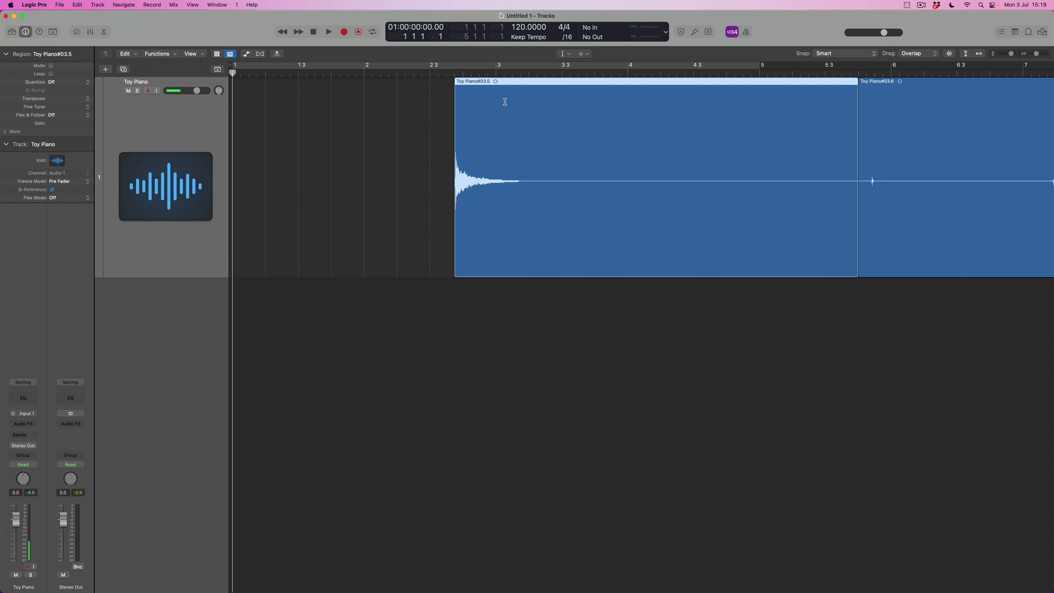
{"action": "left_click", "coordinate": [503, 85]}
{"action": "type", "text": "C4"}
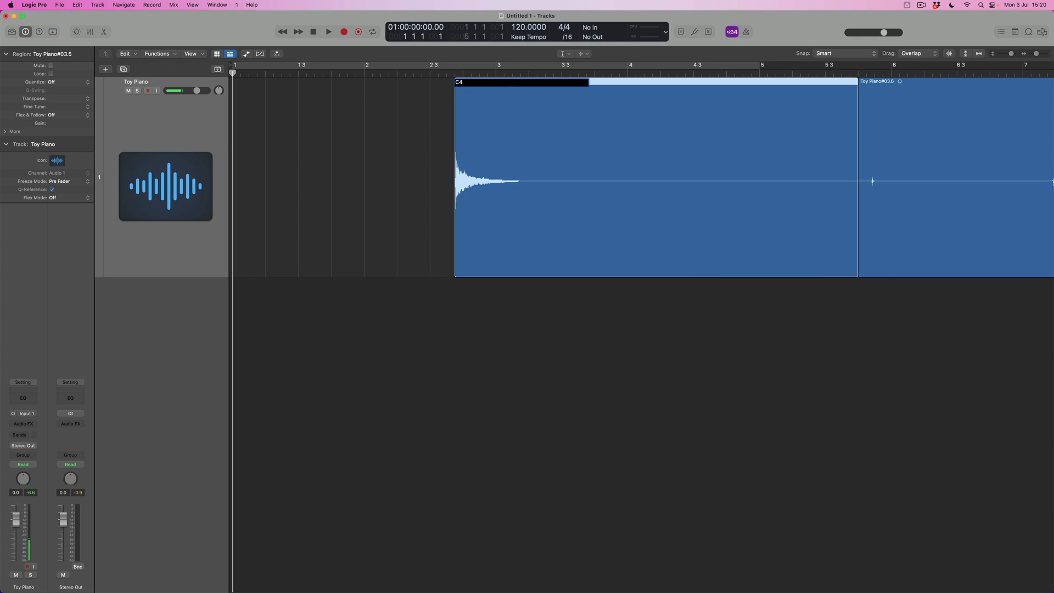
{"action": "key", "text": "Return"}
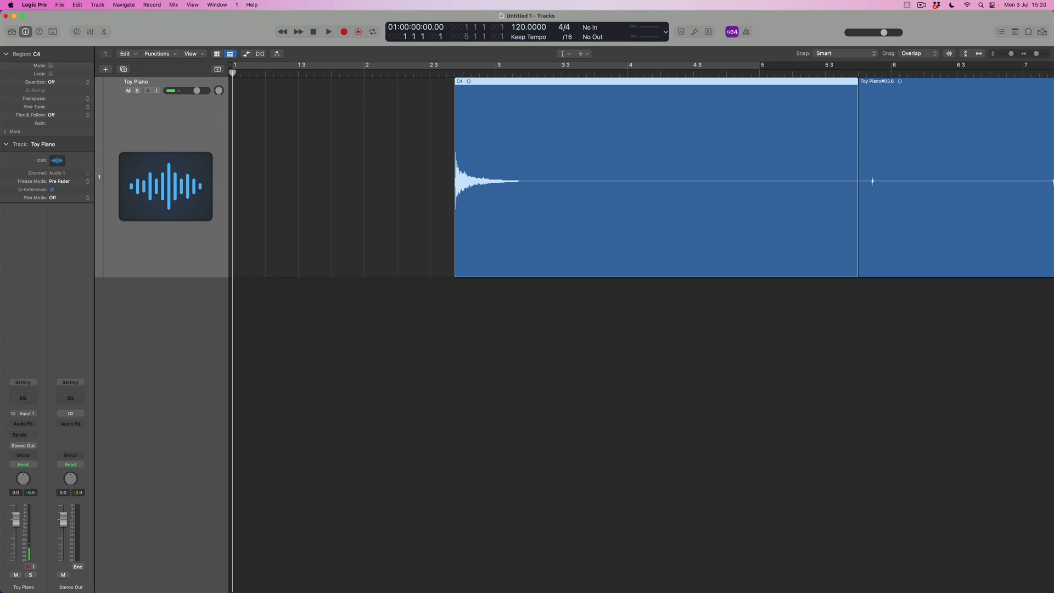
Step: Split the remaining audio slightly before the second note, near bar 7, and again right at its attack
{"action": "scroll", "coordinate": [646, 169], "scroll_direction": "right", "scroll_amount": 10}
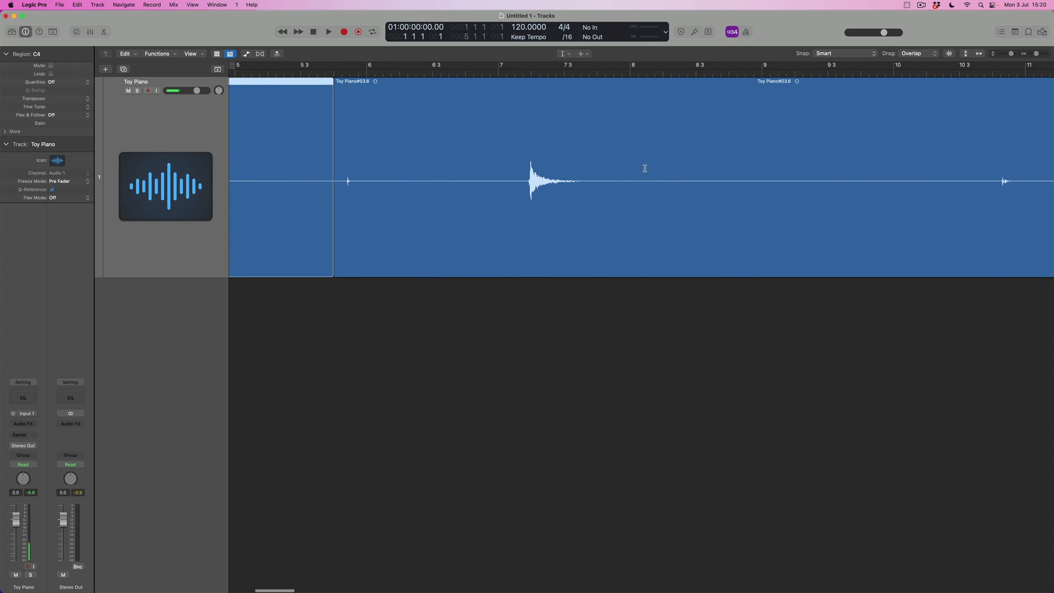
{"action": "key", "text": "t"}
{"action": "key", "text": "Return"}
{"action": "left_click_drag", "start_coordinate": [540, 208], "coordinate": [528, 210]}
{"action": "scroll", "coordinate": [526, 210], "scroll_direction": "up", "scroll_amount": 3}
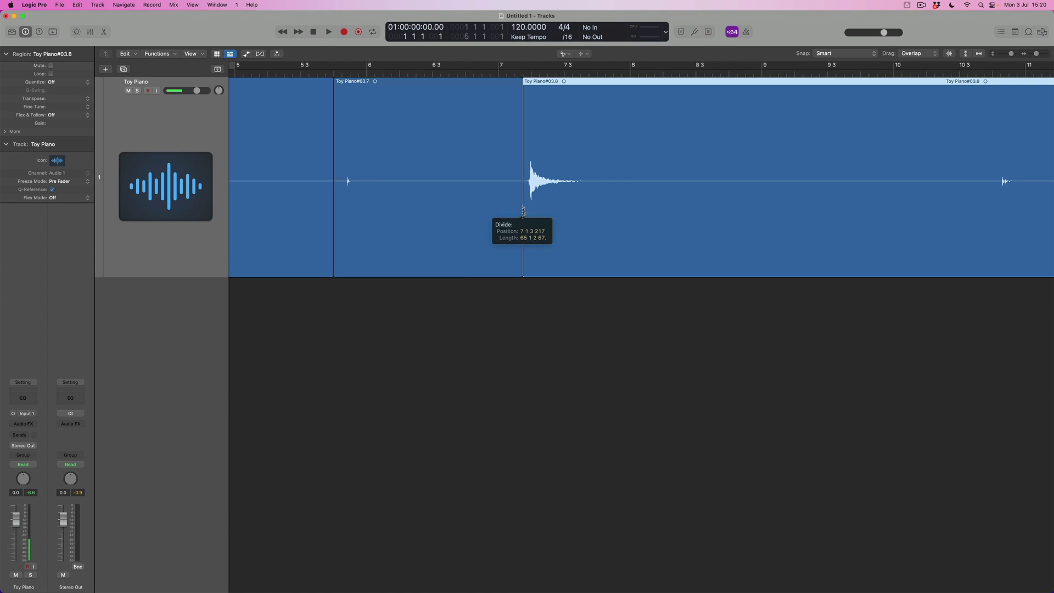
{"action": "scroll", "coordinate": [521, 208], "scroll_direction": "up", "scroll_amount": 4}
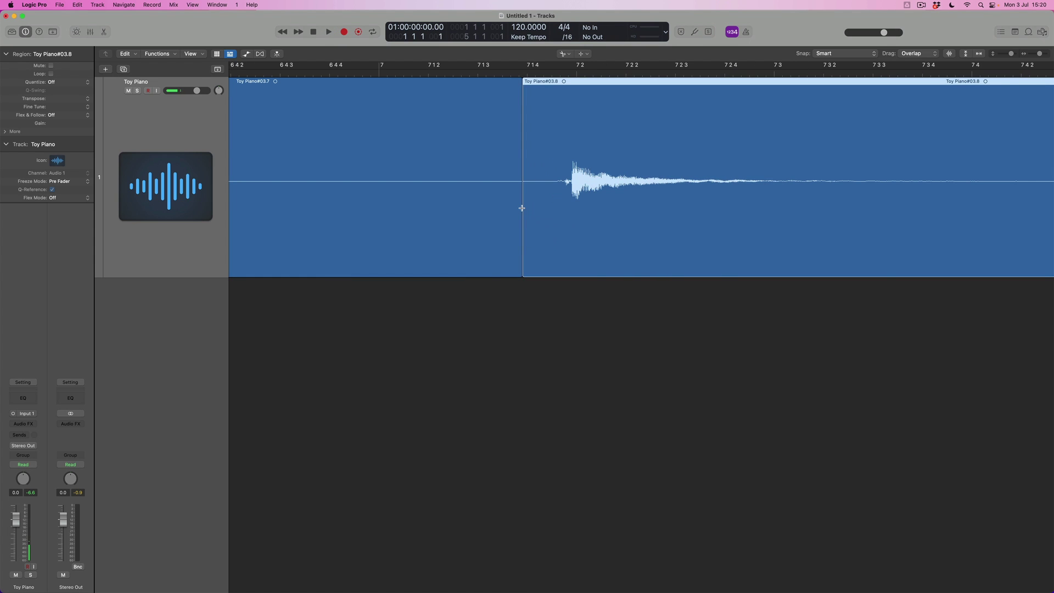
{"action": "scroll", "coordinate": [521, 208], "scroll_direction": "up", "scroll_amount": 2}
{"action": "left_click_drag", "start_coordinate": [608, 213], "coordinate": [606, 213]}
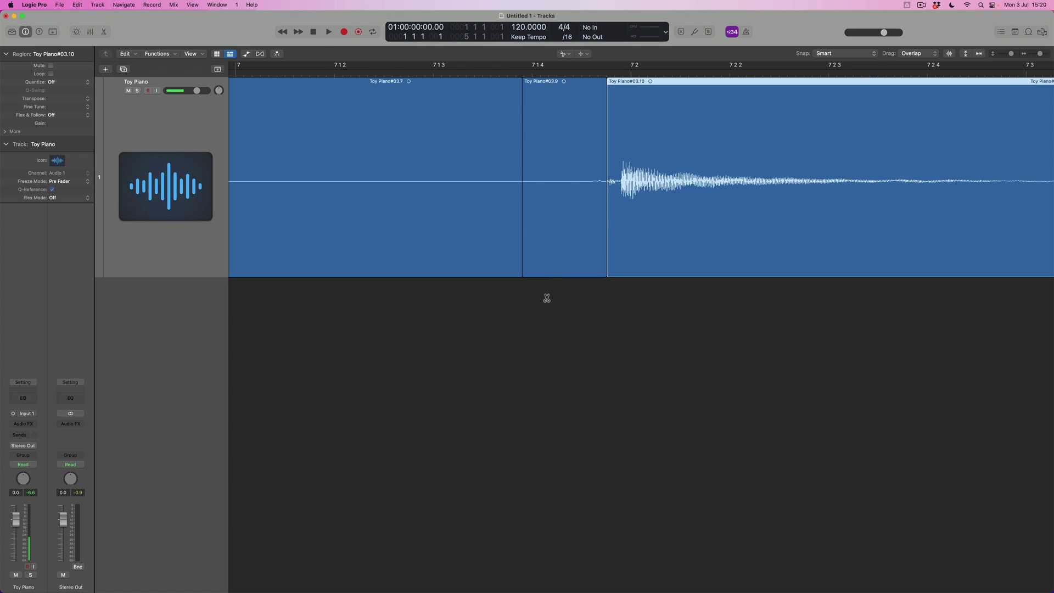
Step: Delete the two leftover regions between the C4 region and the second note
{"action": "scroll", "coordinate": [546, 295], "scroll_direction": "down", "scroll_amount": 6}
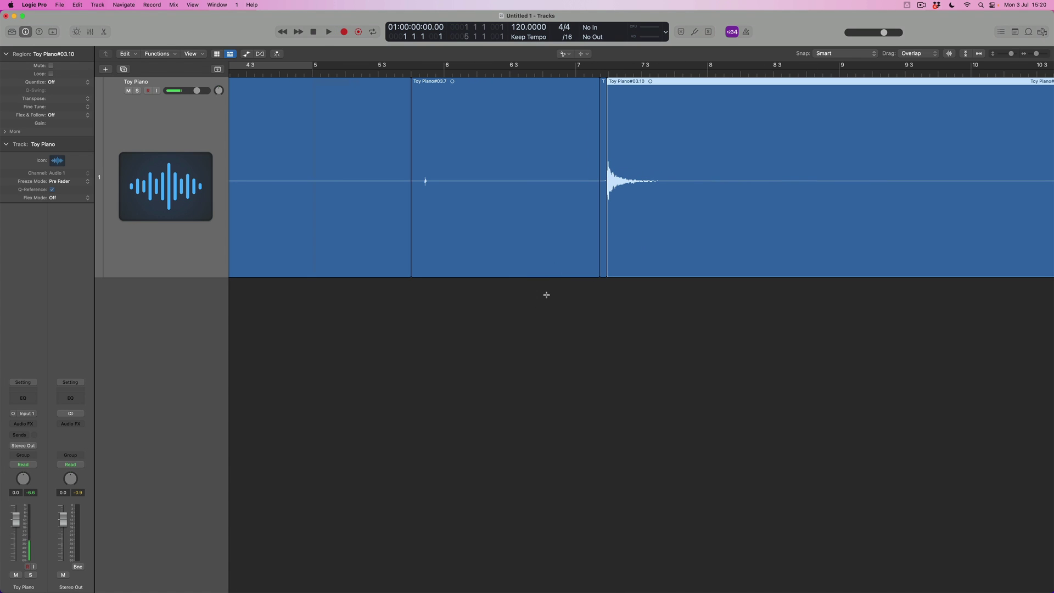
{"action": "left_click_drag", "start_coordinate": [603, 288], "coordinate": [455, 198]}
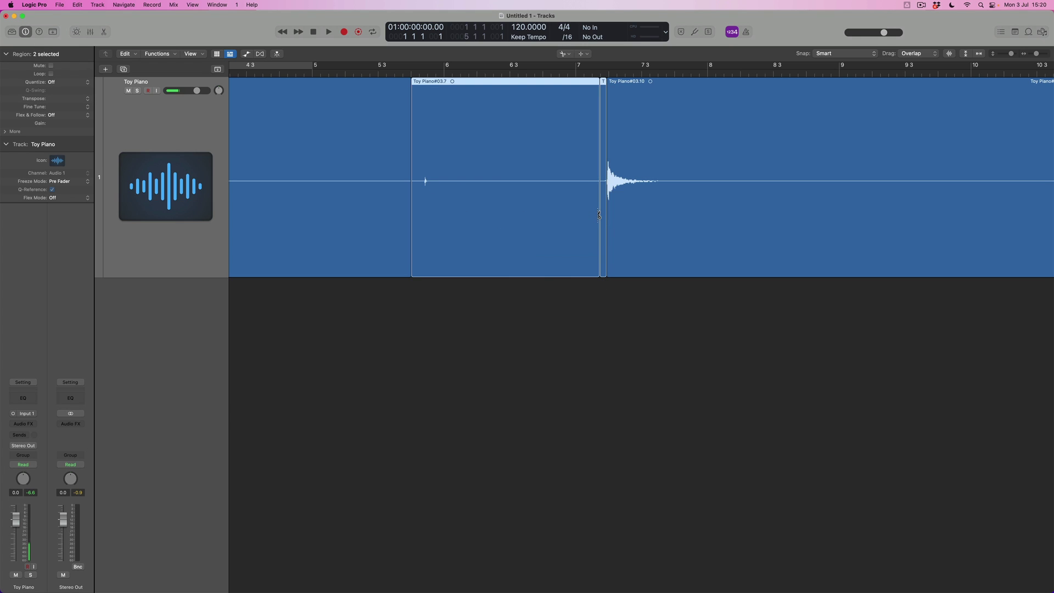
{"action": "key", "text": "Delete"}
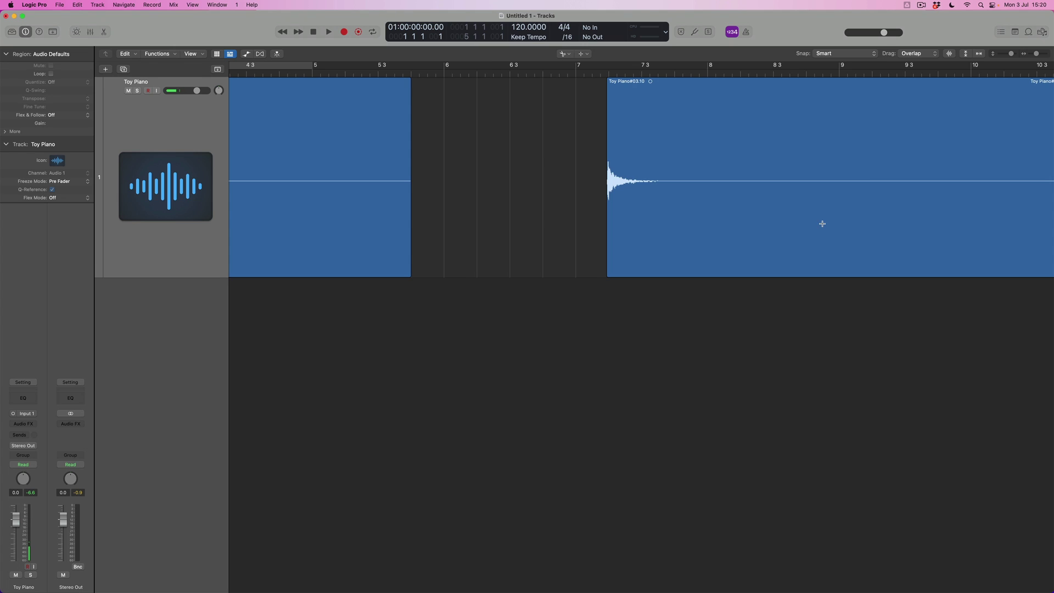
Step: Split the second note's region at about bar 10, after its tail, and name the resulting note region C#4
{"action": "key", "text": "super+Left"}
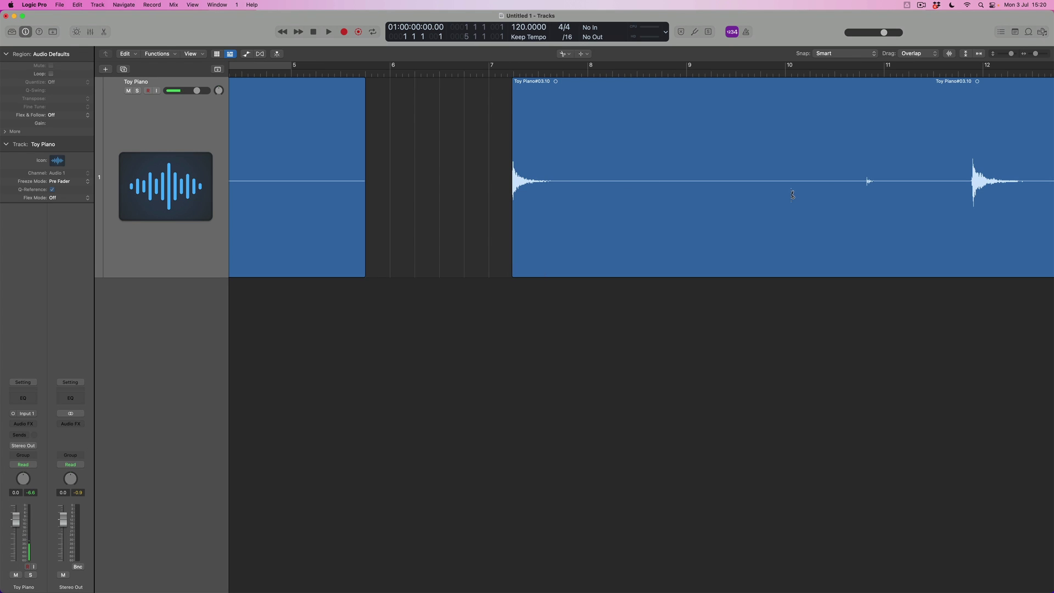
{"action": "left_click", "coordinate": [794, 195]}
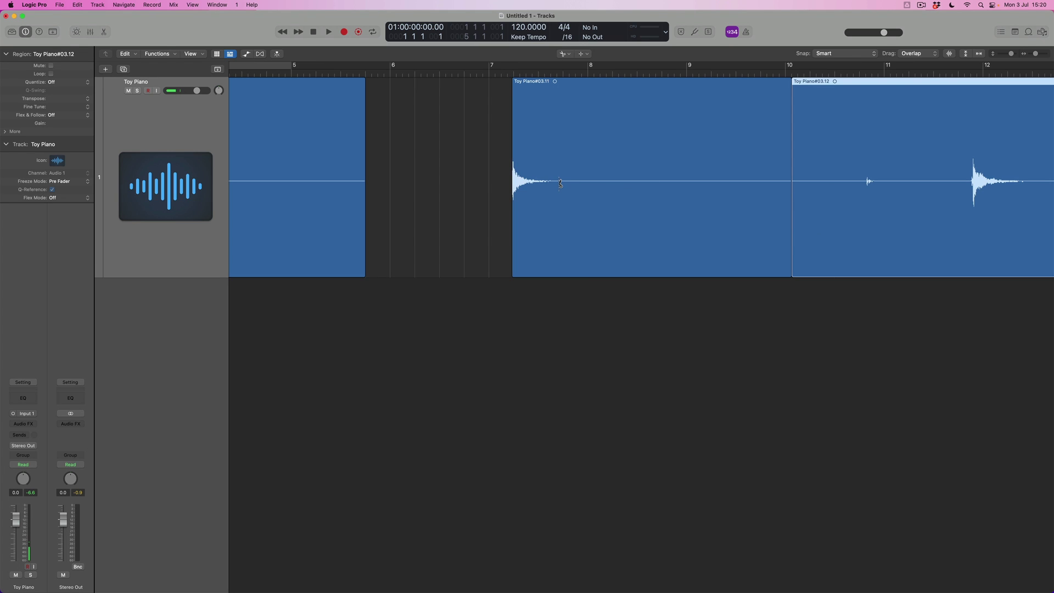
{"action": "key", "text": "t"}
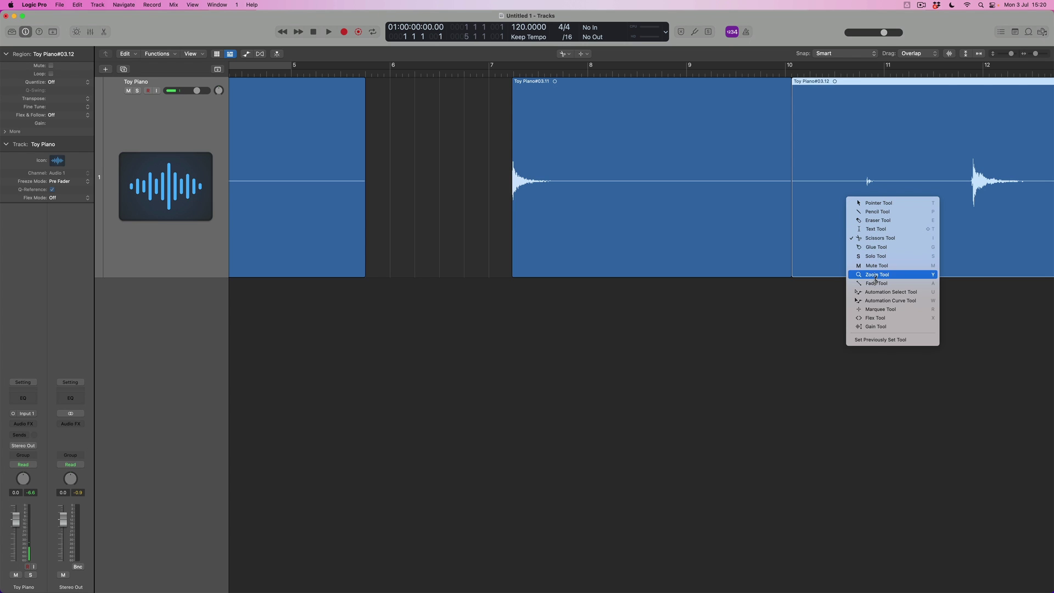
{"action": "left_click", "coordinate": [878, 229]}
{"action": "left_click", "coordinate": [595, 118]}
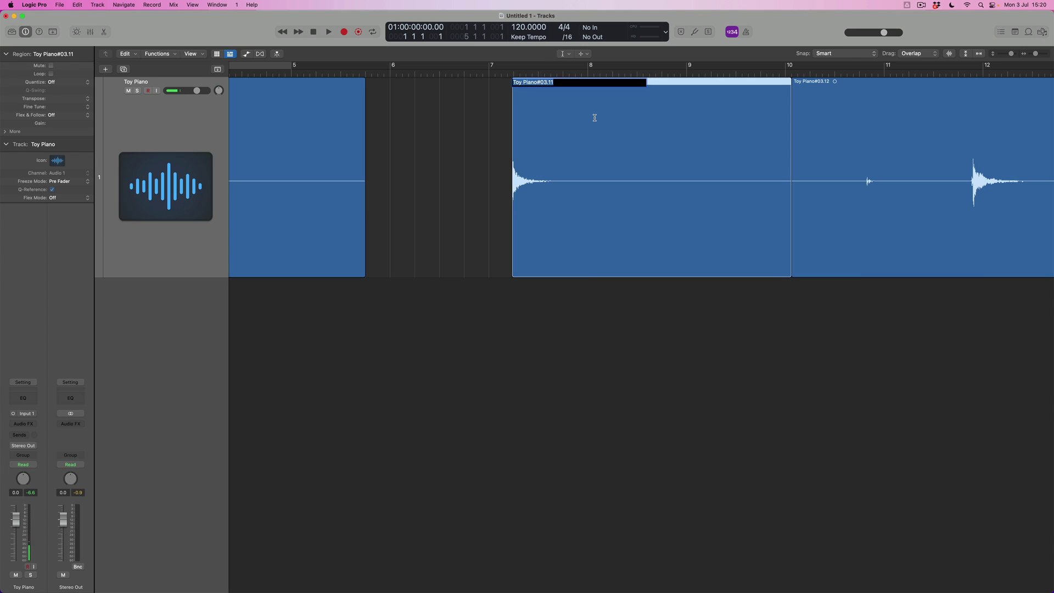
{"action": "type", "text": "C#4"}
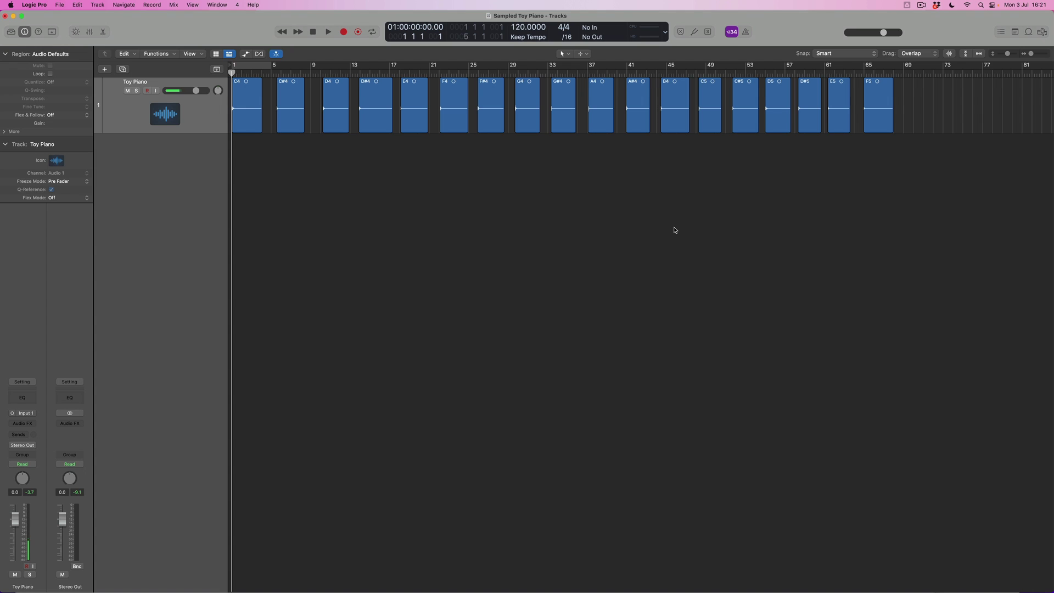
Step: Convert all 18 note regions to new AIFF audio files in the Audio Files folder, with original sample rate and bit depth
{"action": "left_click_drag", "start_coordinate": [945, 201], "coordinate": [246, 100]}
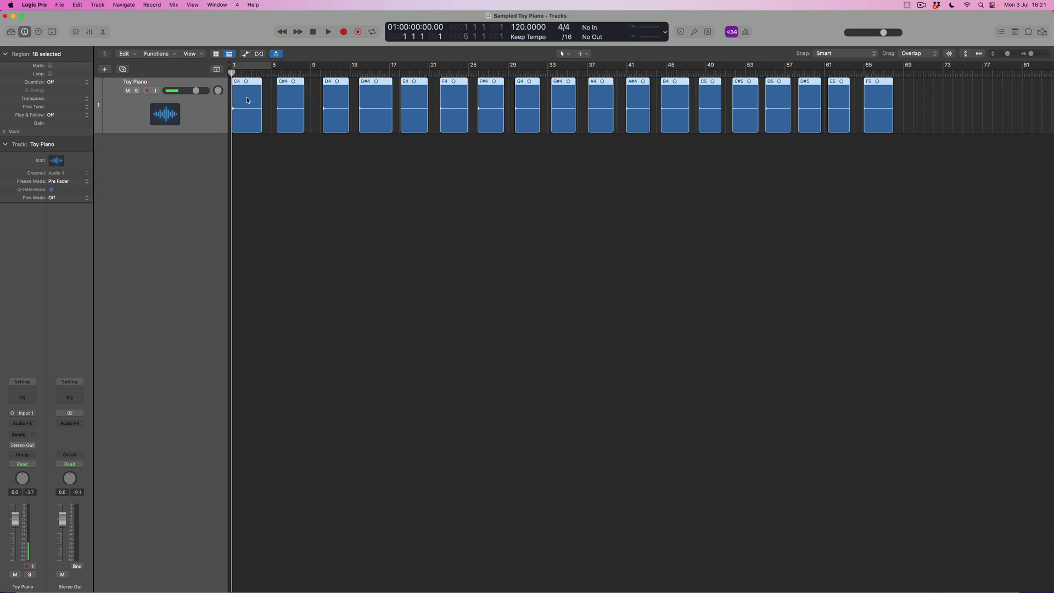
{"action": "right_click", "coordinate": [247, 100]}
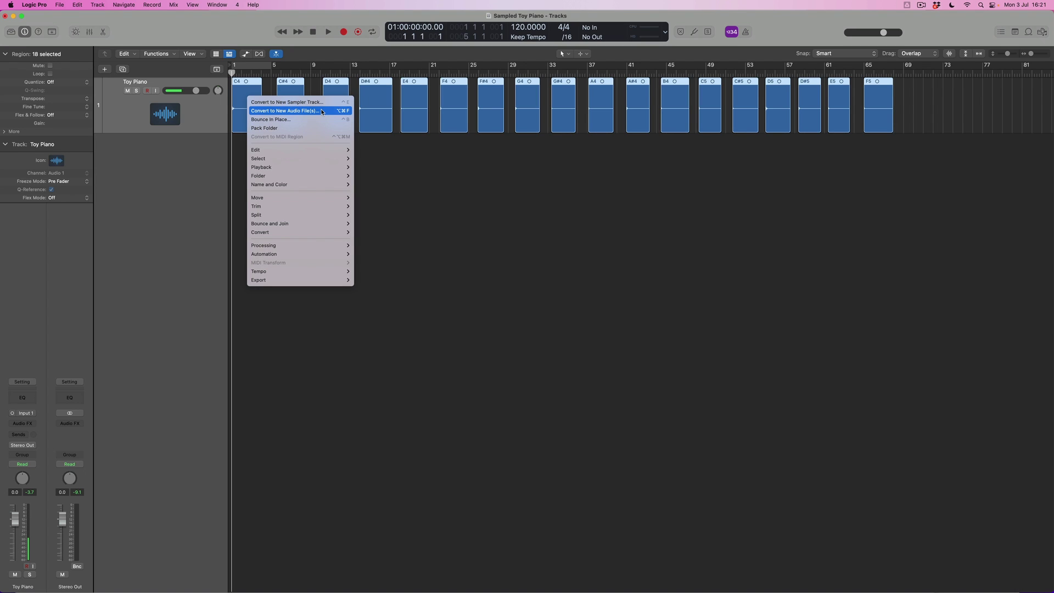
{"action": "mouse_move", "coordinate": [294, 232]}
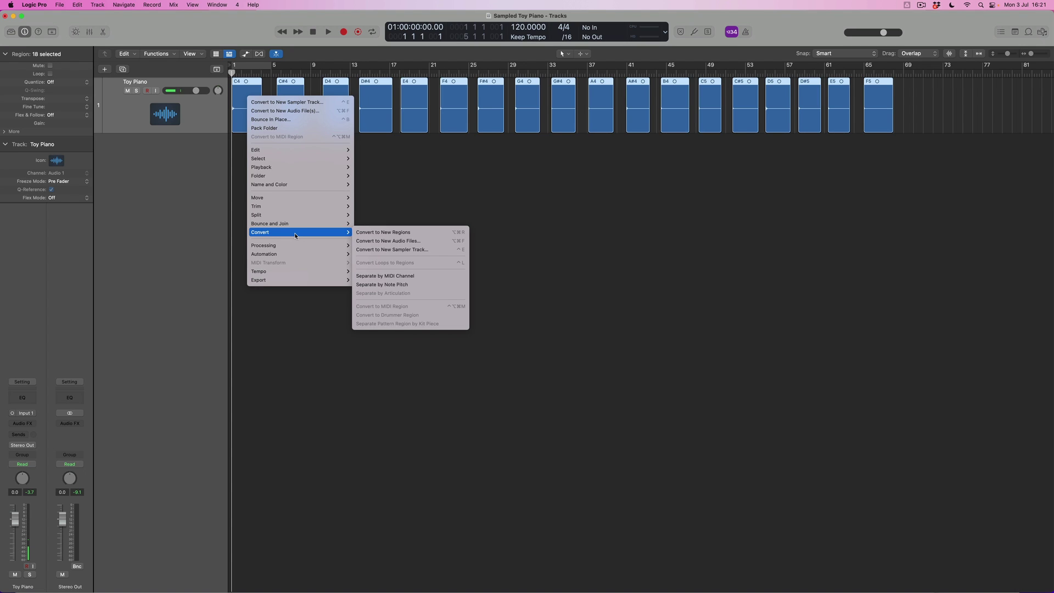
{"action": "left_click", "coordinate": [398, 242]}
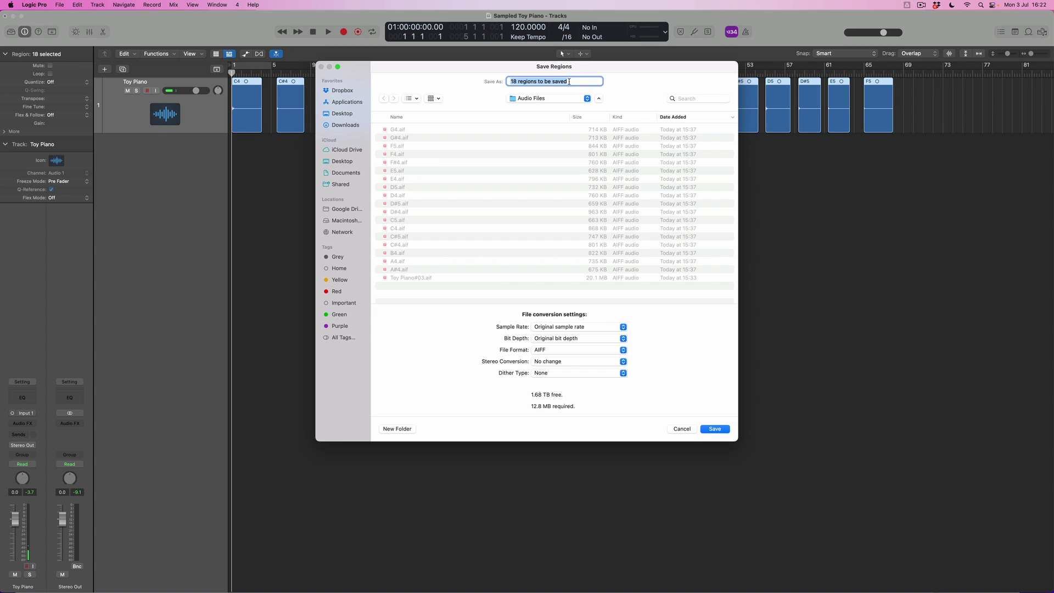
{"action": "left_click", "coordinate": [713, 431]}
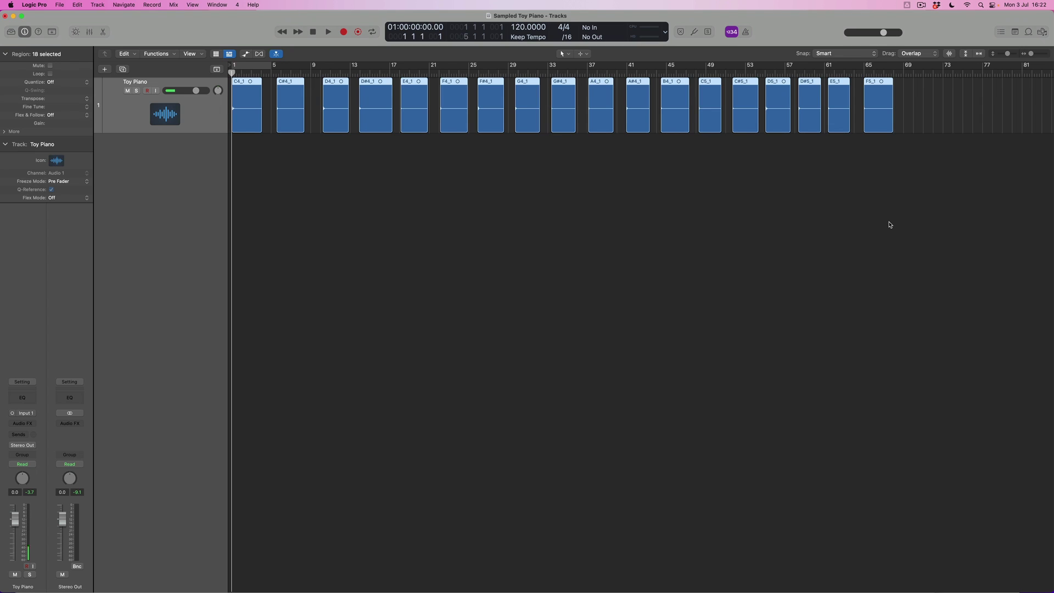
Step: Convert the selected note regions to a new Sampler track, with zones created from regions and a trigger note range of C4 to G8
{"action": "right_click", "coordinate": [241, 103]}
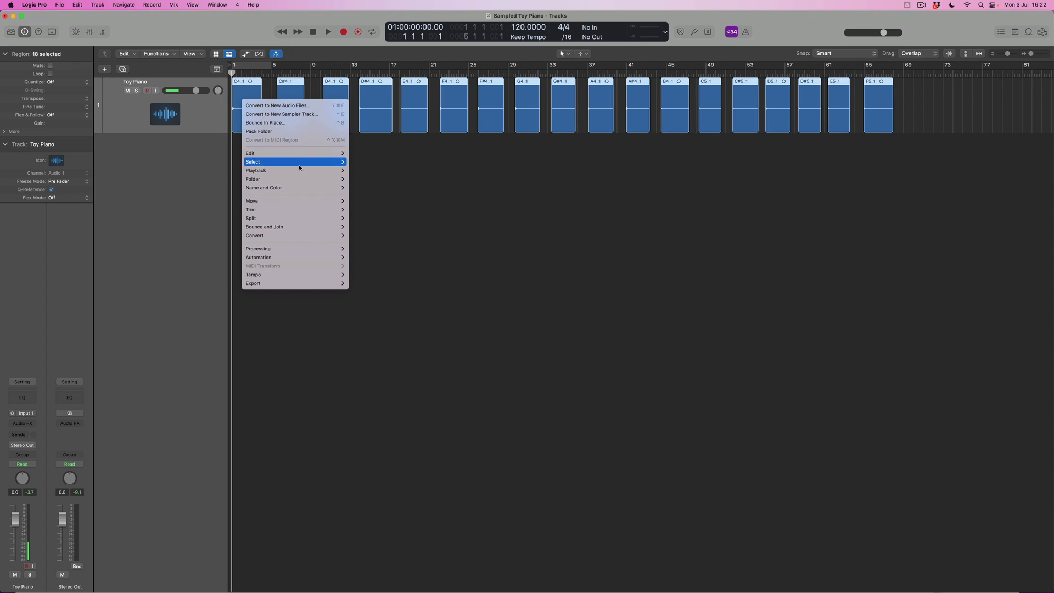
{"action": "mouse_move", "coordinate": [291, 237]}
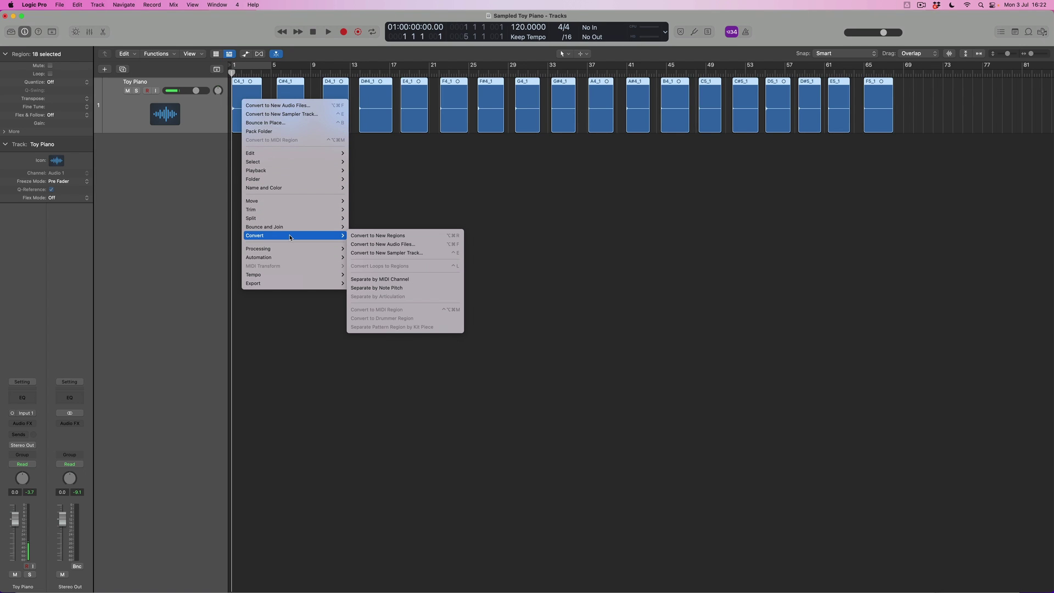
{"action": "left_click", "coordinate": [422, 256]}
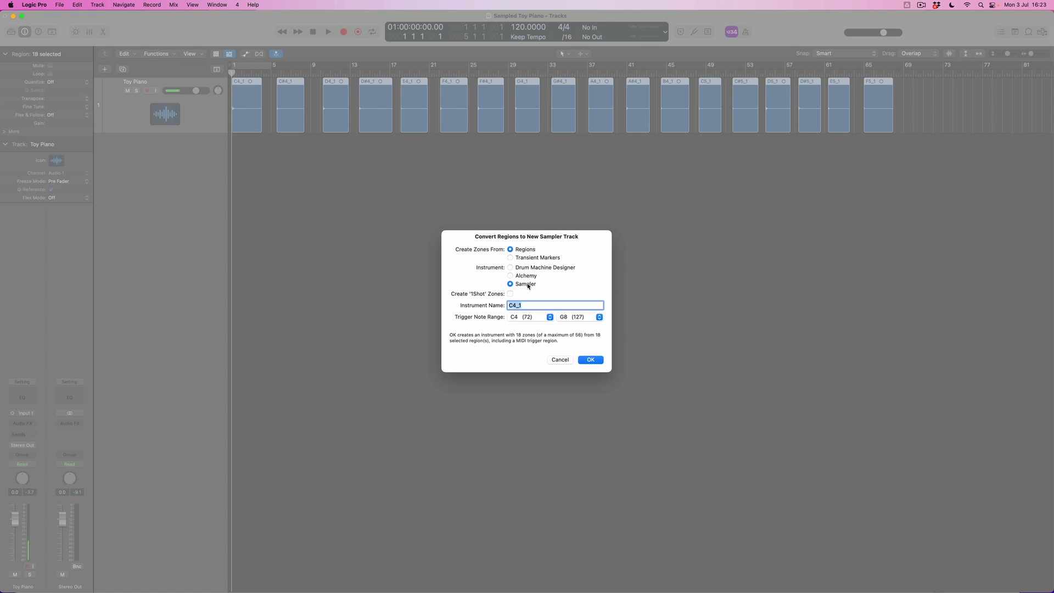
{"action": "left_click", "coordinate": [521, 318]}
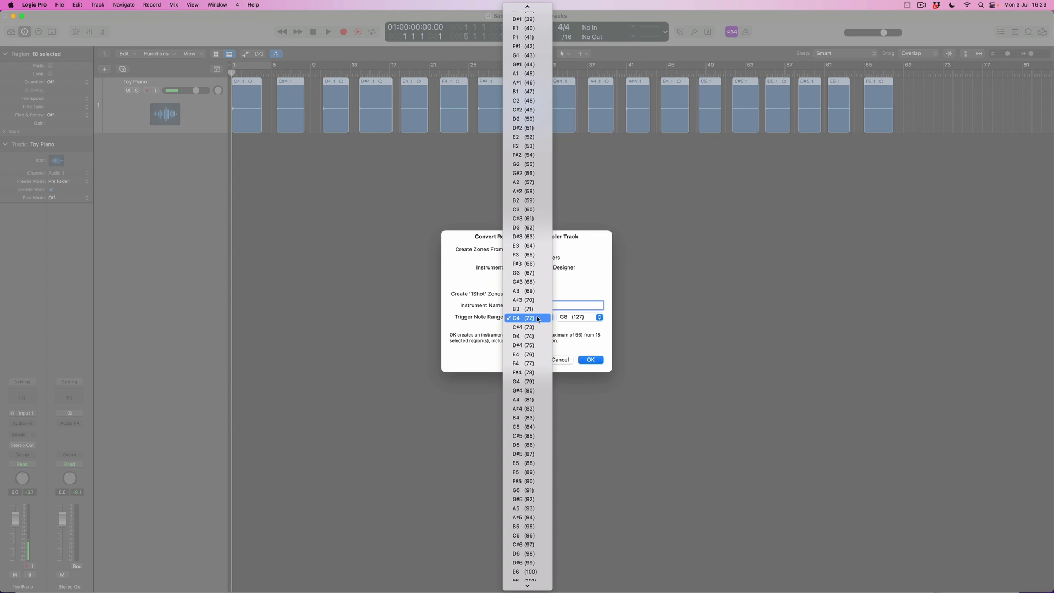
{"action": "left_click", "coordinate": [537, 319]}
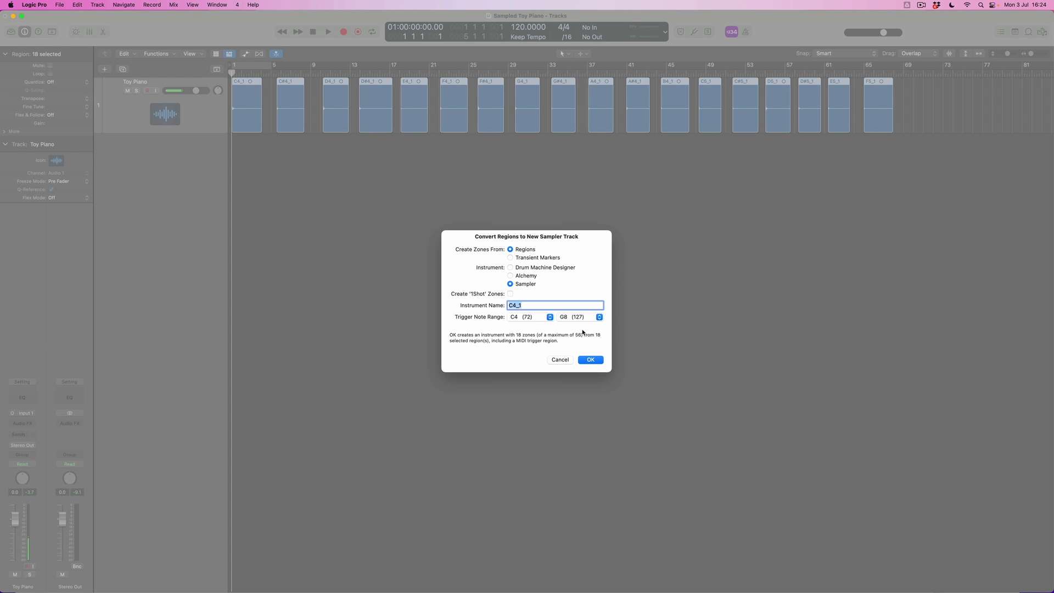
{"action": "left_click", "coordinate": [591, 360]}
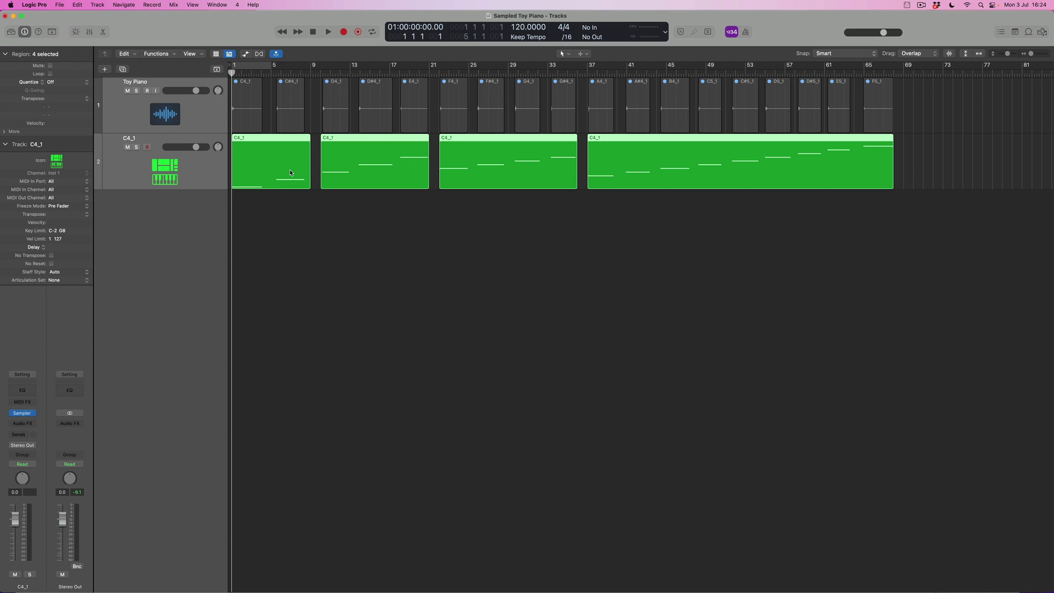
Step: Delete the four MIDI trigger regions on the new C4_1 Sampler track
{"action": "left_click_drag", "start_coordinate": [734, 235], "coordinate": [281, 174]}
{"action": "key", "text": "Delete"}
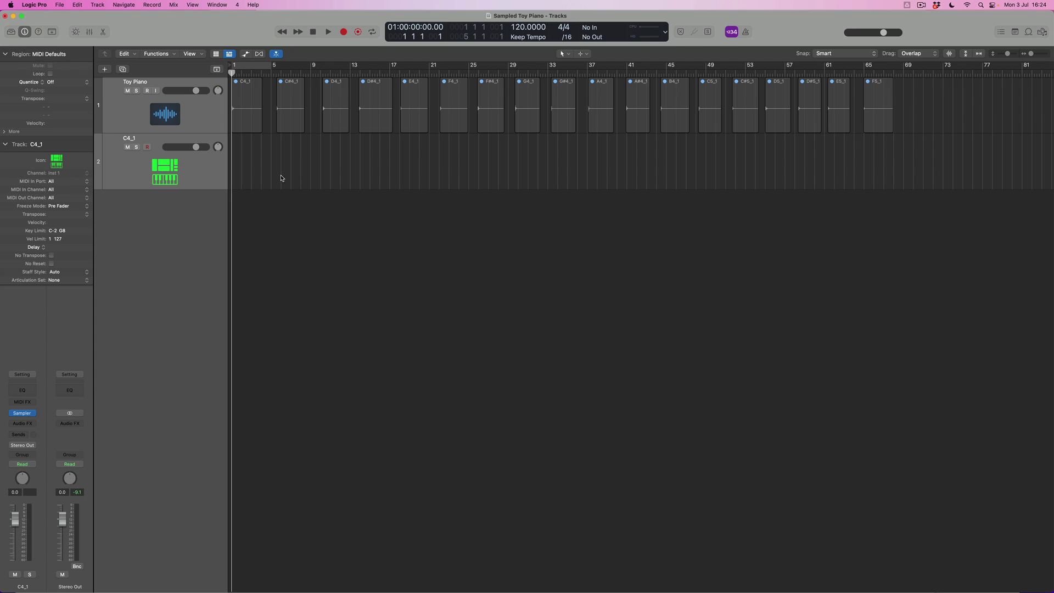